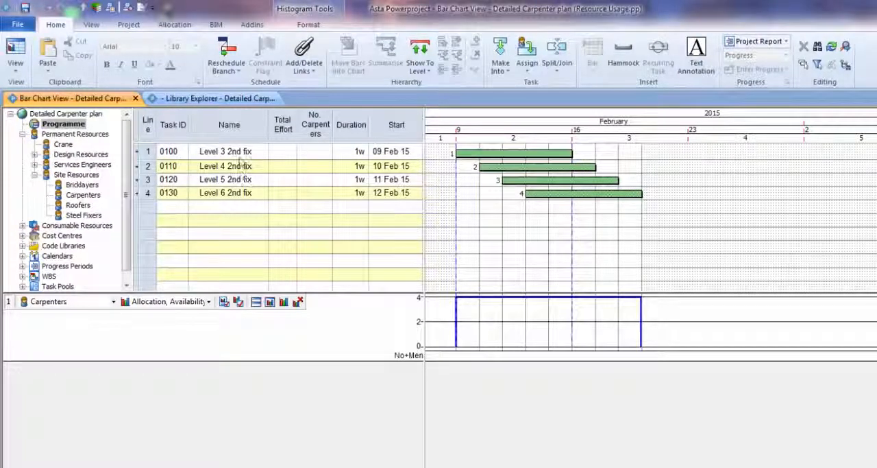
Allocate 1 carpenter to the Level 3 2nd fix task and 2 carpenters to the Level 4 2nd fix task.
{"action": "left_click", "coordinate": [314, 153]}
{"action": "type", "text": "1"}
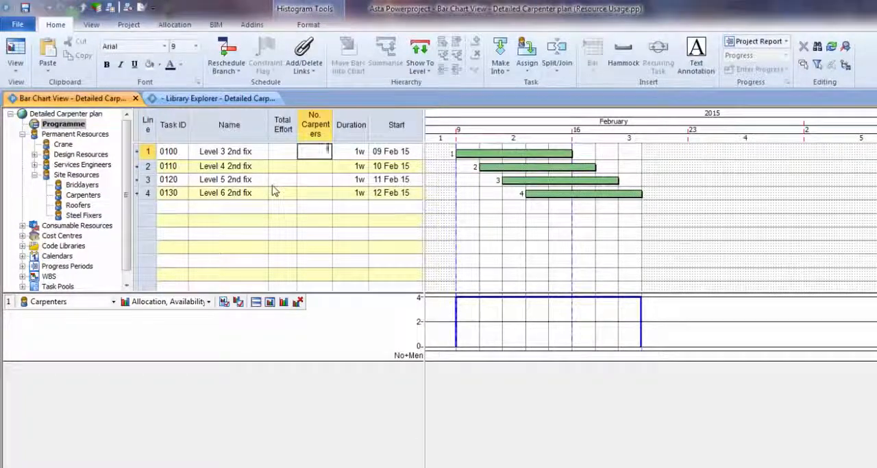
{"action": "key", "text": "Return"}
{"action": "type", "text": "2"}
{"action": "key", "text": "BackSpace"}
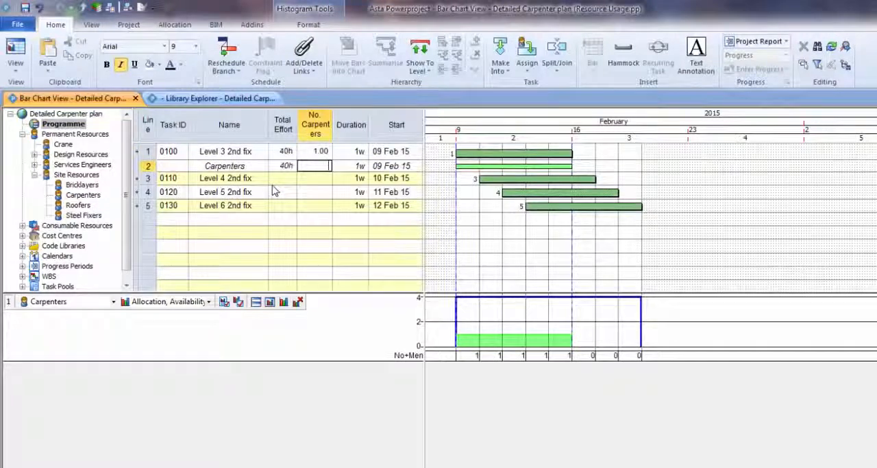
{"action": "key", "text": "Escape"}
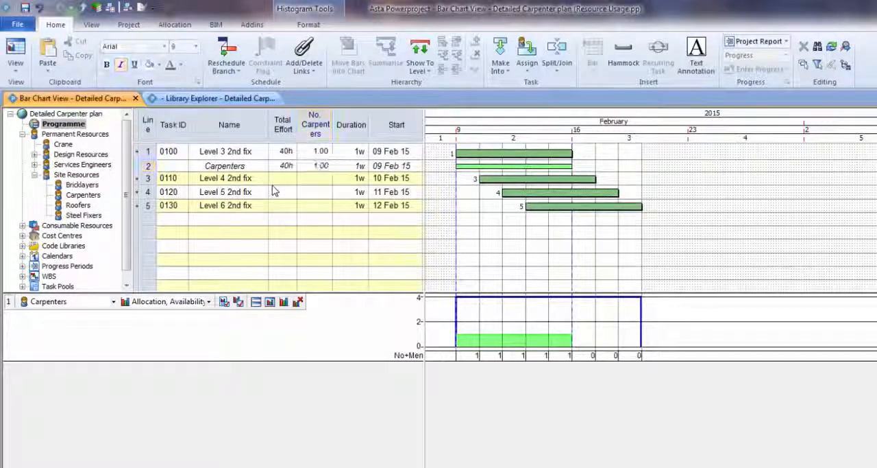
{"action": "left_click", "coordinate": [314, 179]}
{"action": "type", "text": "2"}
{"action": "key", "text": "Return"}
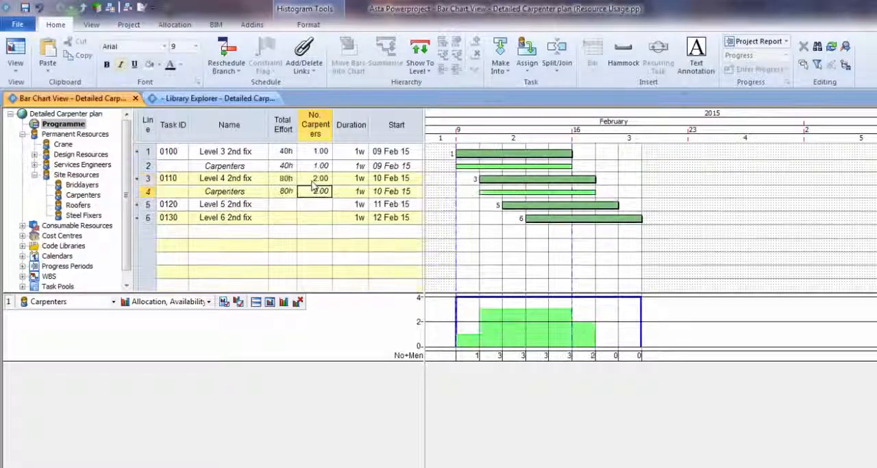
Allocate 1 carpenter each to the Level 5 2nd fix and Level 6 2nd fix tasks, and dismiss the over-allocation alert.
{"action": "left_click", "coordinate": [320, 205]}
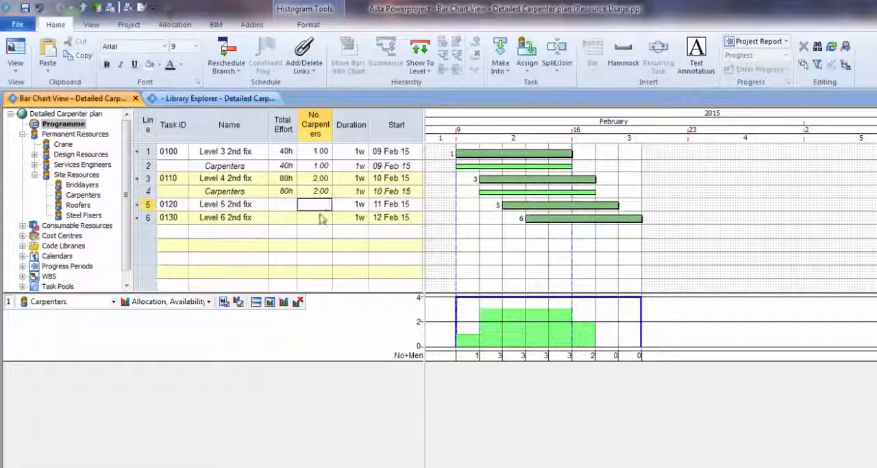
{"action": "type", "text": "1"}
{"action": "key", "text": "Return"}
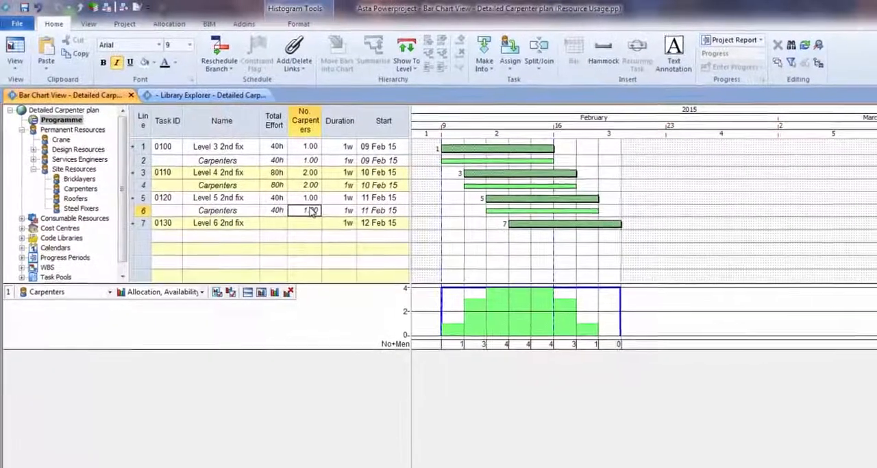
{"action": "type", "text": "1"}
{"action": "key", "text": "Return"}
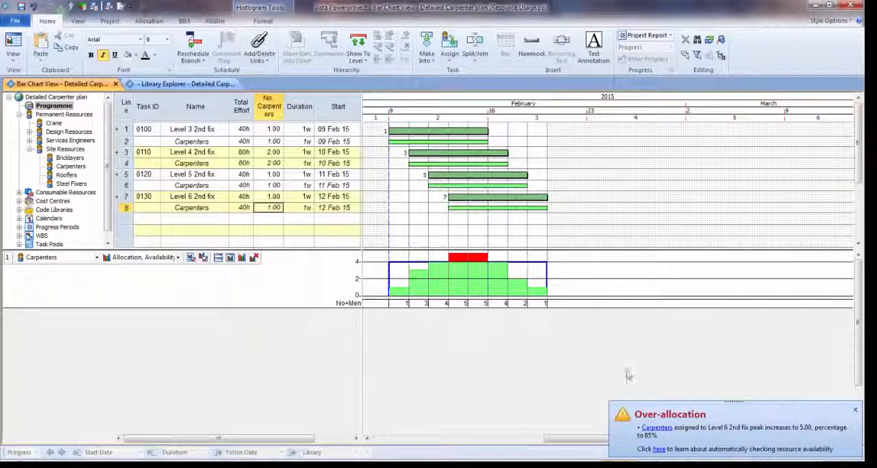
{"action": "left_click", "coordinate": [855, 411]}
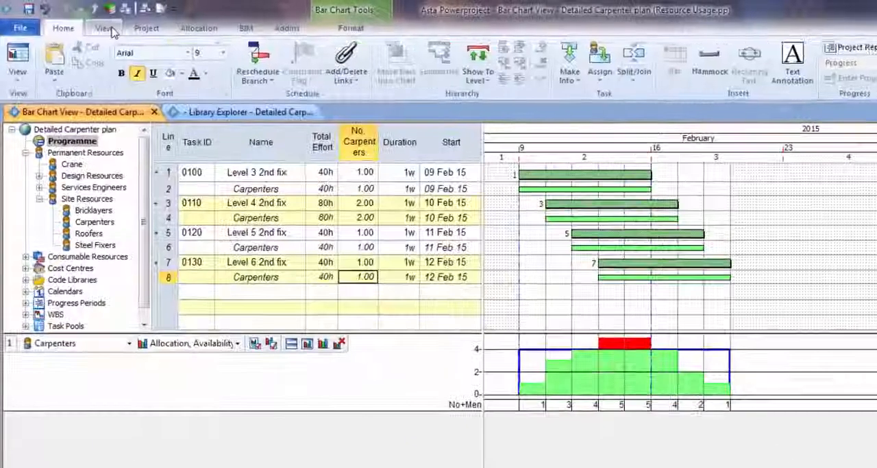
Add a resource usage pane beneath the histogram, enlarge it and display the Carpenters from Site Resources in it.
{"action": "left_click", "coordinate": [92, 24]}
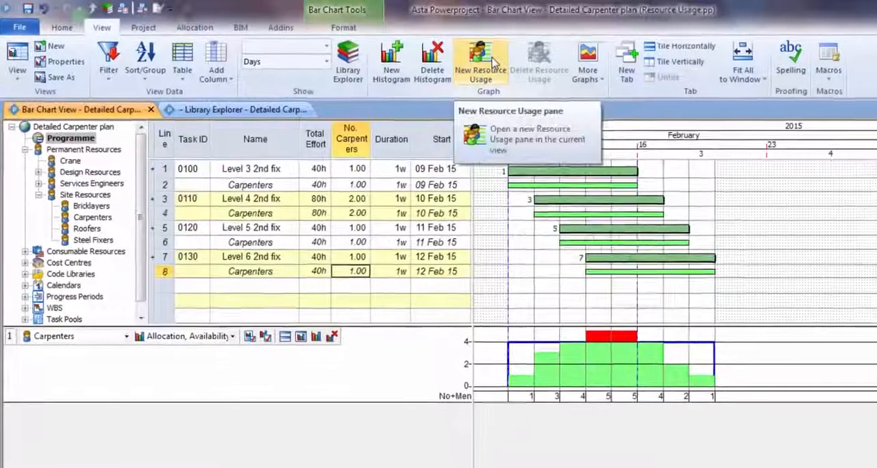
{"action": "left_click", "coordinate": [504, 65]}
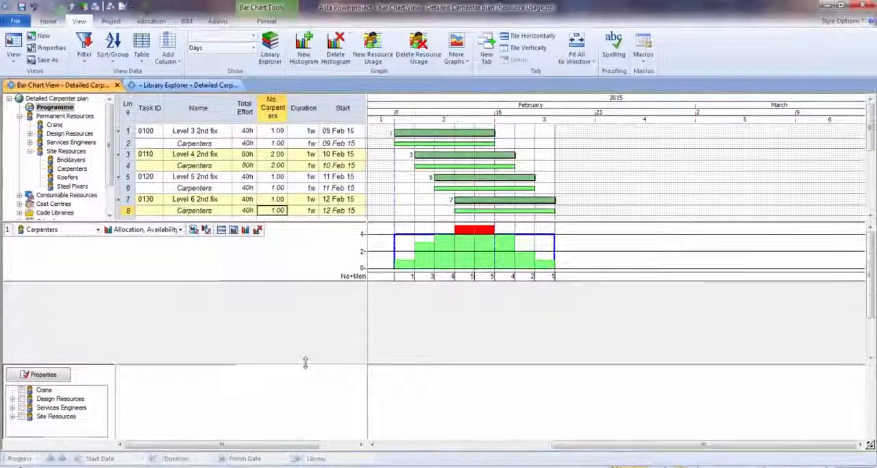
{"action": "left_click_drag", "start_coordinate": [304, 362], "coordinate": [316, 279]}
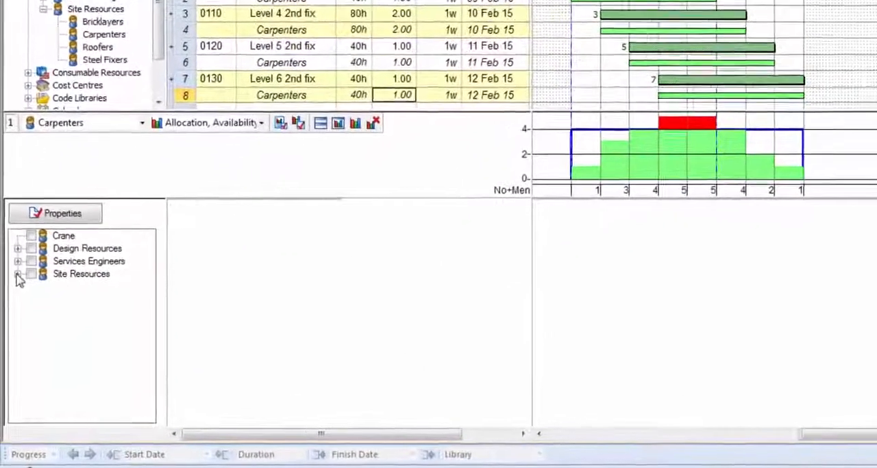
{"action": "left_click", "coordinate": [17, 276]}
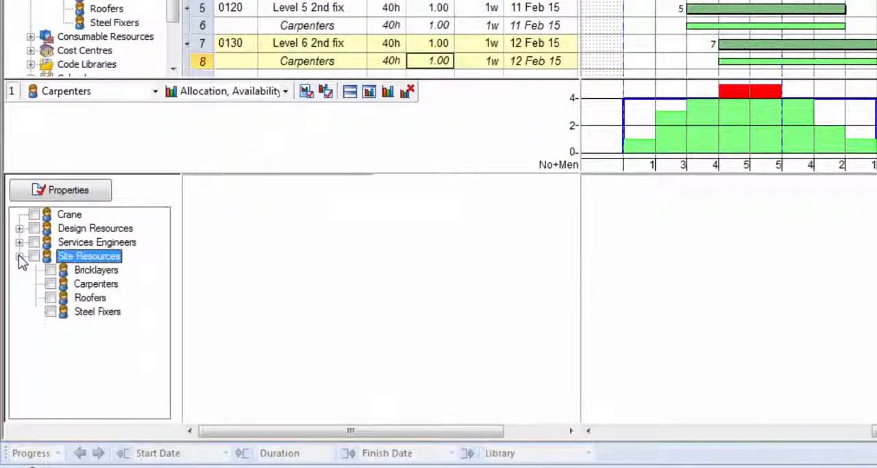
{"action": "left_click", "coordinate": [50, 284]}
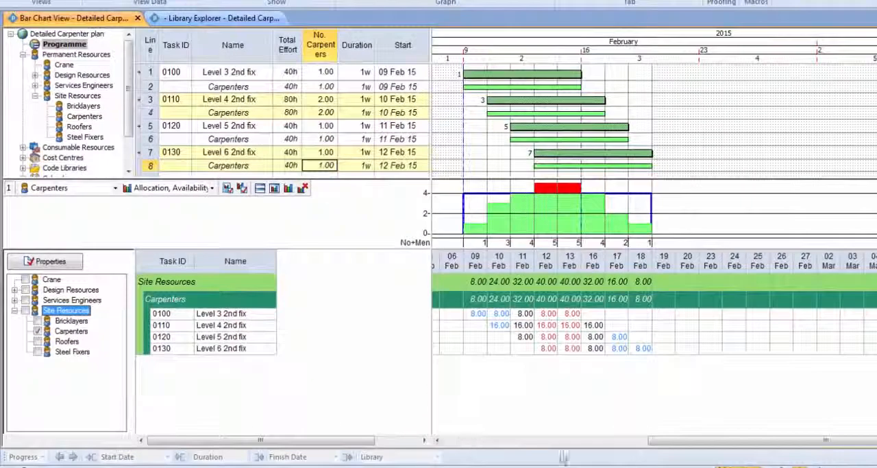
{"action": "left_click_drag", "start_coordinate": [660, 446], "coordinate": [641, 450]}
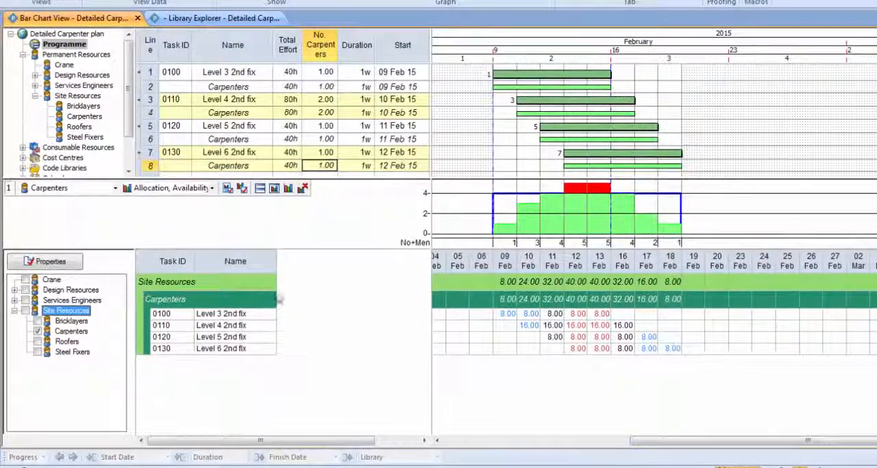
Add Effort as a display column after Name in the resource usage properties.
{"action": "left_click", "coordinate": [53, 263]}
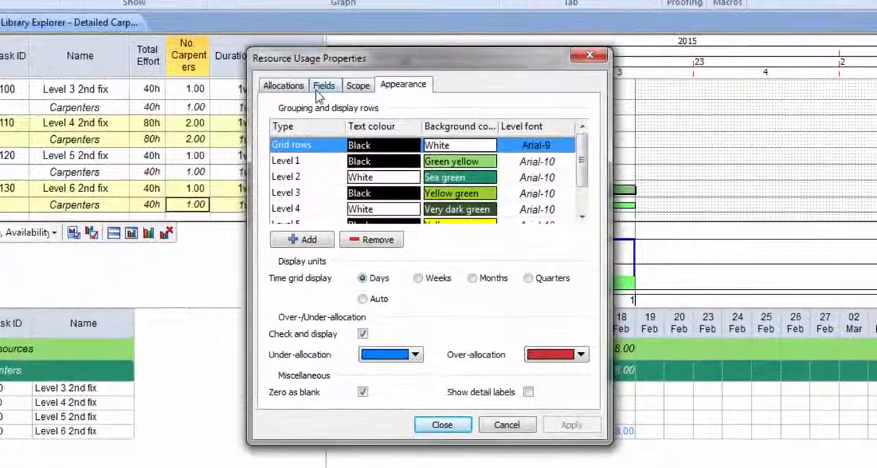
{"action": "left_click", "coordinate": [295, 93]}
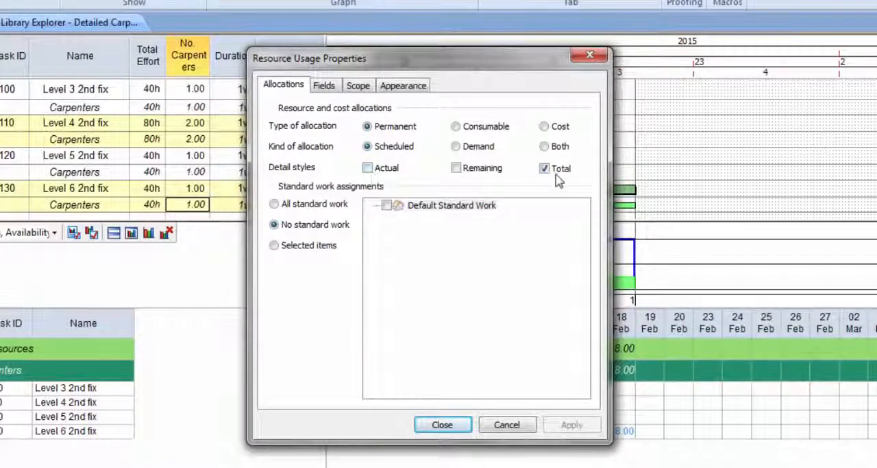
{"action": "left_click", "coordinate": [332, 89]}
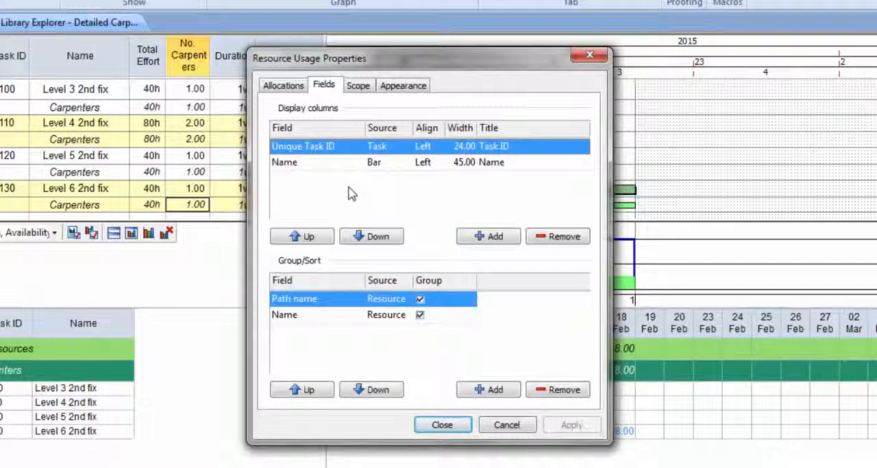
{"action": "left_click", "coordinate": [494, 236]}
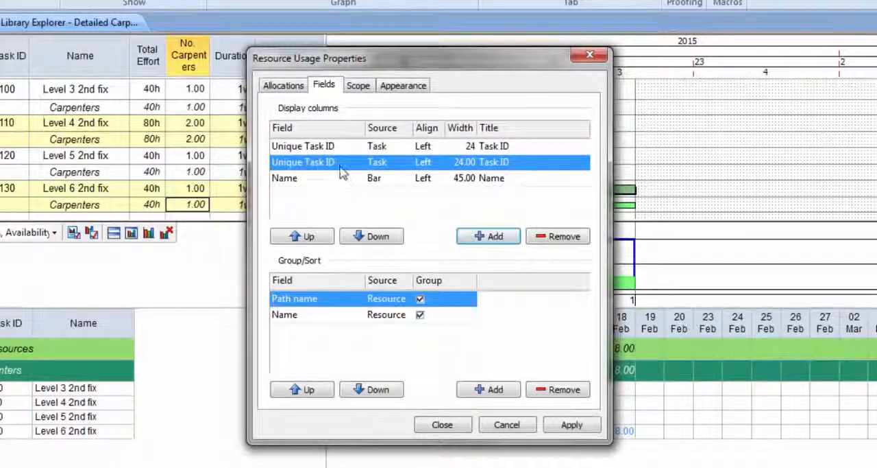
{"action": "left_click", "coordinate": [375, 236]}
{"action": "left_click", "coordinate": [323, 181]}
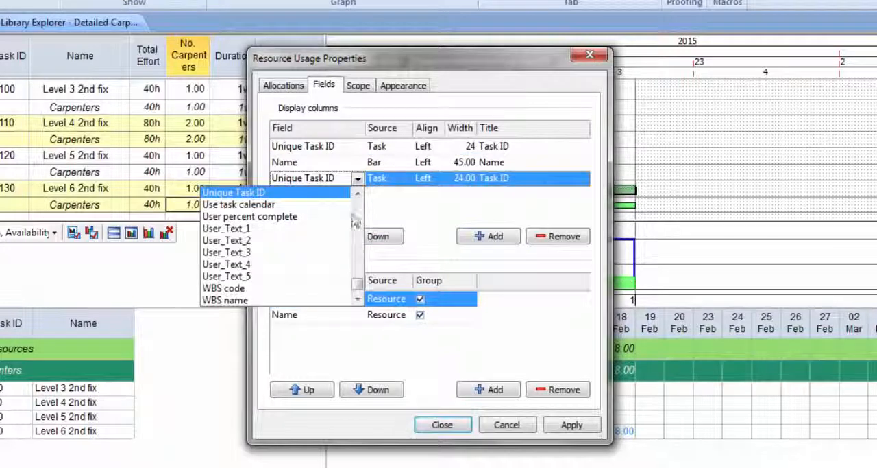
{"action": "left_click_drag", "start_coordinate": [359, 289], "coordinate": [371, 242]}
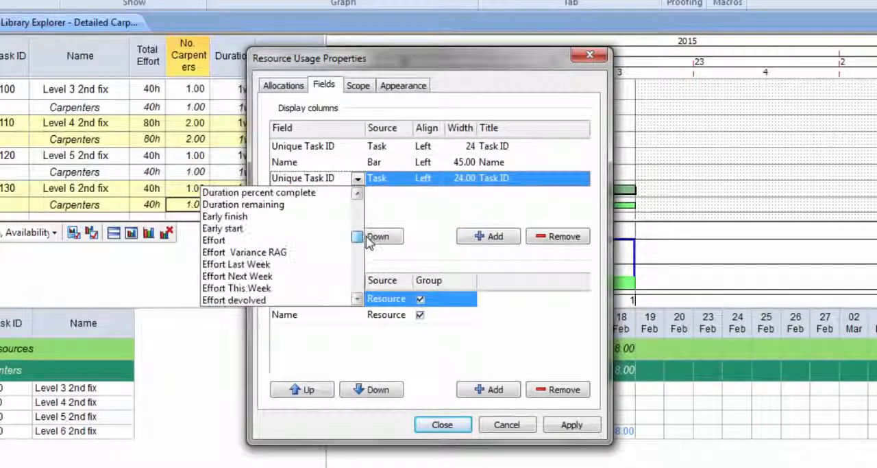
{"action": "left_click", "coordinate": [226, 243]}
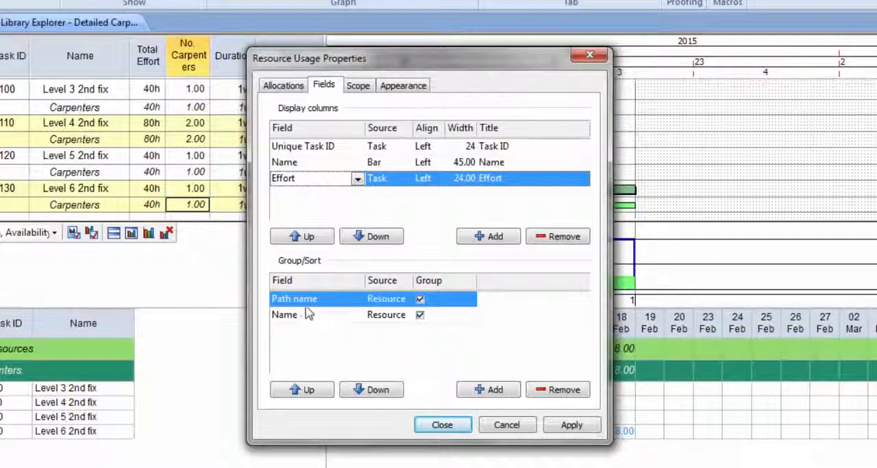
Remove the Path name grouping, review the scope and appearance settings, close the properties, and slightly adjust the Effort column's width.
{"action": "left_click", "coordinate": [564, 389]}
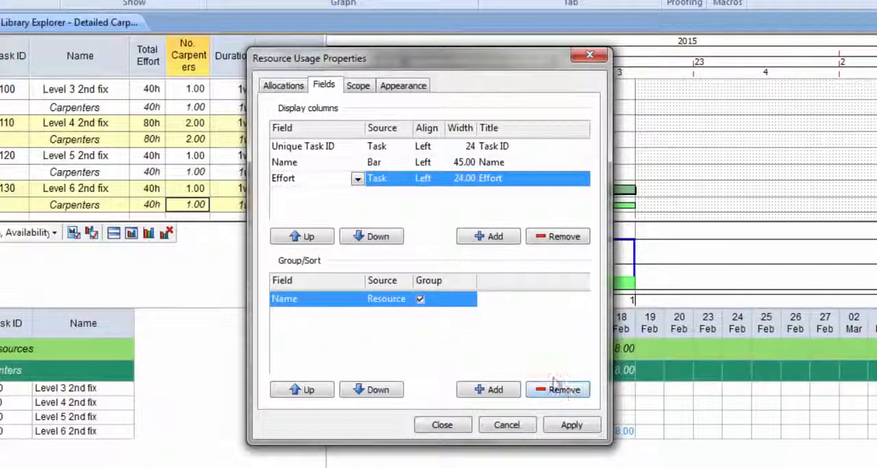
{"action": "left_click", "coordinate": [361, 88]}
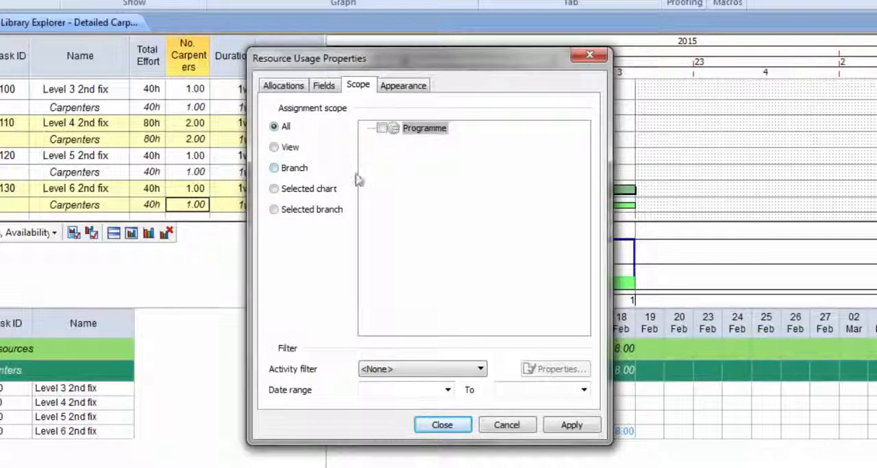
{"action": "left_click", "coordinate": [482, 369]}
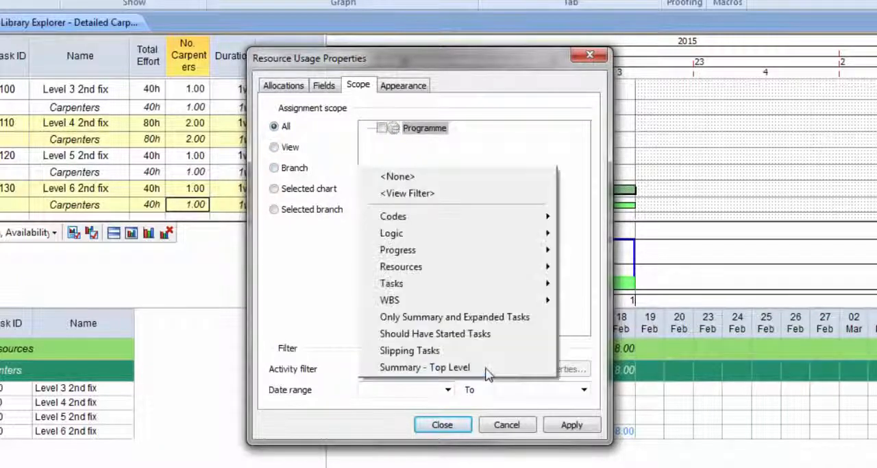
{"action": "left_click", "coordinate": [326, 287]}
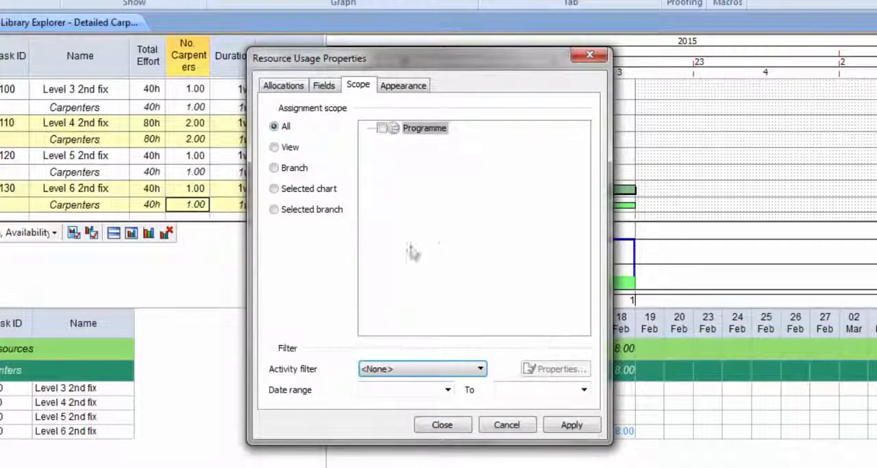
{"action": "left_click", "coordinate": [406, 88]}
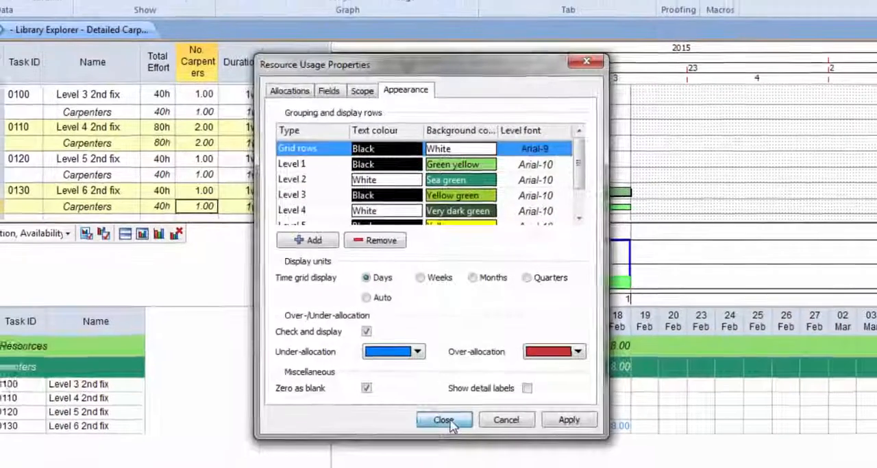
{"action": "left_click", "coordinate": [444, 425]}
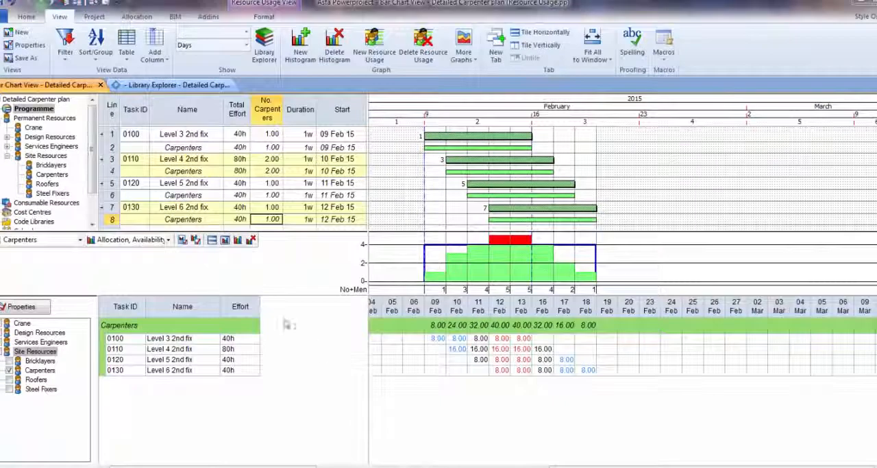
{"action": "mouse_move", "coordinate": [260, 308]}
{"action": "left_mouse_down"}
{"action": "mouse_move", "coordinate": [283, 312]}
{"action": "mouse_move", "coordinate": [262, 314]}
{"action": "left_mouse_up"}
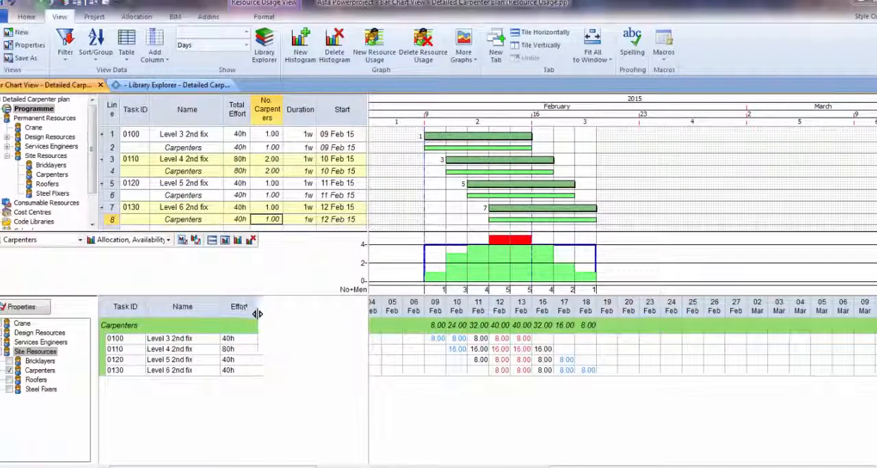
Set the carpenter hours for Level 3 2nd fix to 6 on 09 Feb and 4 on 11 Feb in the usage grid.
{"action": "left_click", "coordinate": [457, 341]}
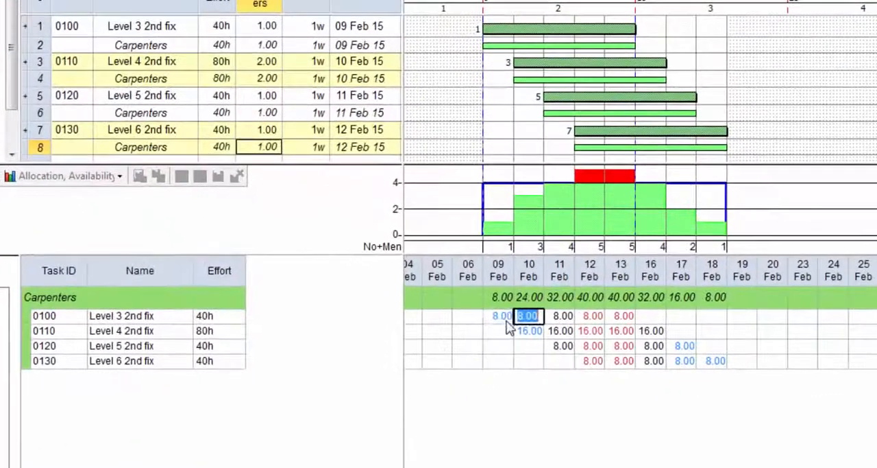
{"action": "left_click", "coordinate": [444, 343]}
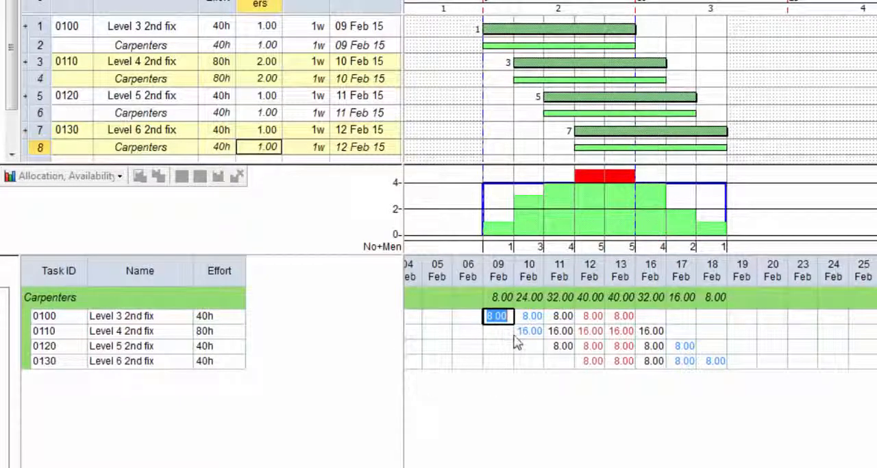
{"action": "type", "text": "6"}
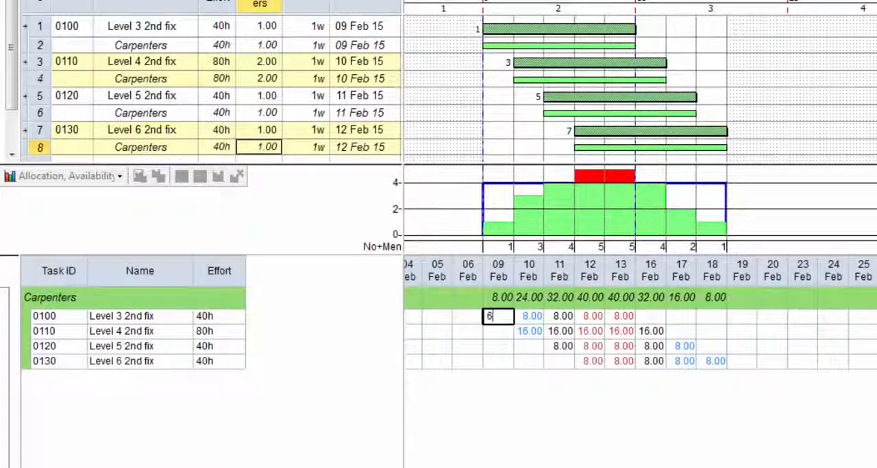
{"action": "key", "text": "Return"}
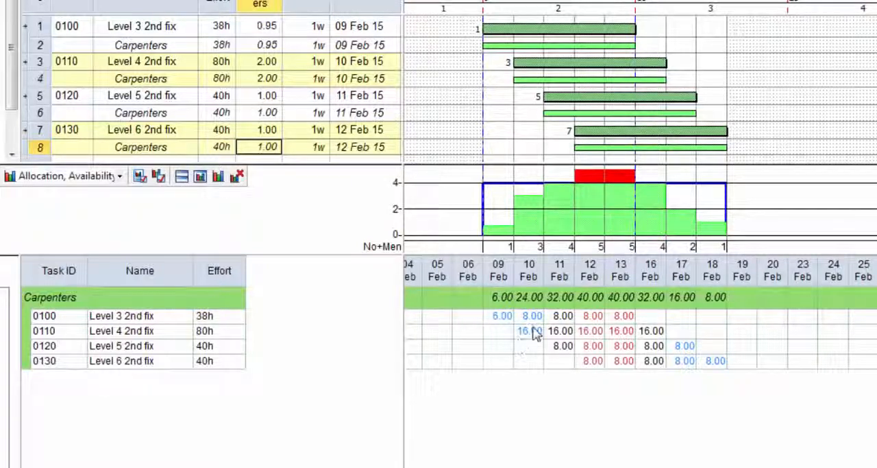
{"action": "left_click", "coordinate": [547, 319]}
{"action": "type", "text": "4"}
{"action": "key", "text": "Return"}
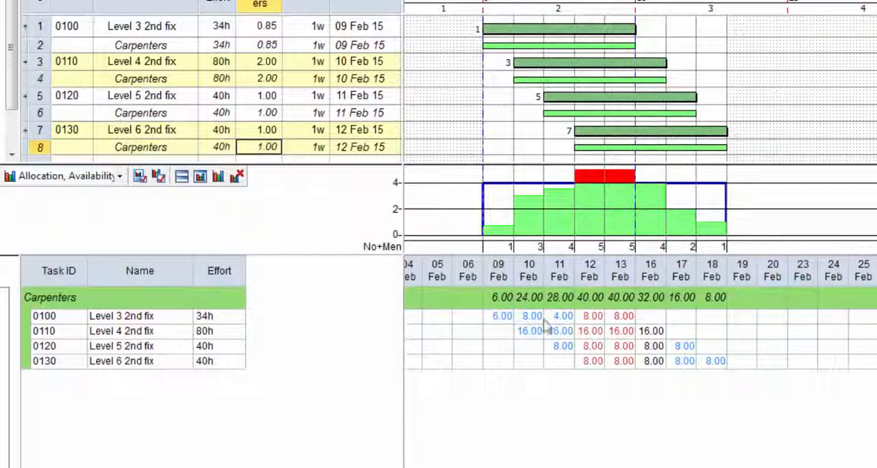
Set the carpenter hours for Level 4 2nd fix on 12 Feb to 10.
{"action": "double_click", "coordinate": [588, 335]}
{"action": "key", "text": "BackSpace"}
{"action": "type", "text": "10"}
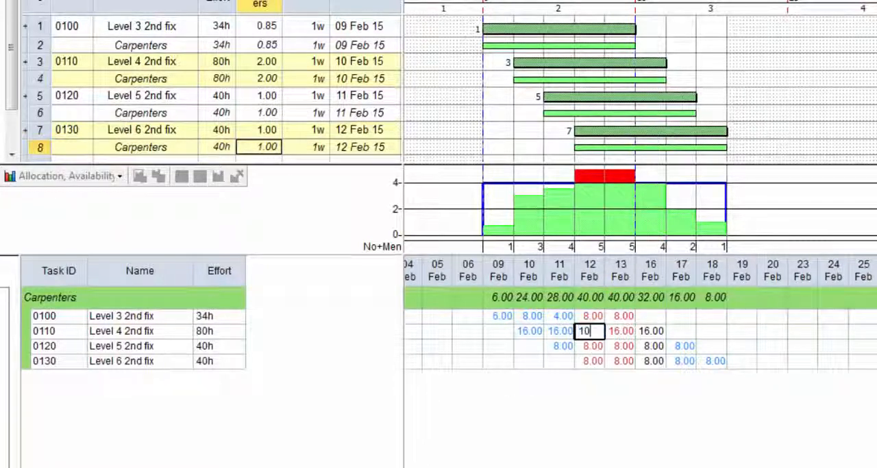
{"action": "key", "text": "Return"}
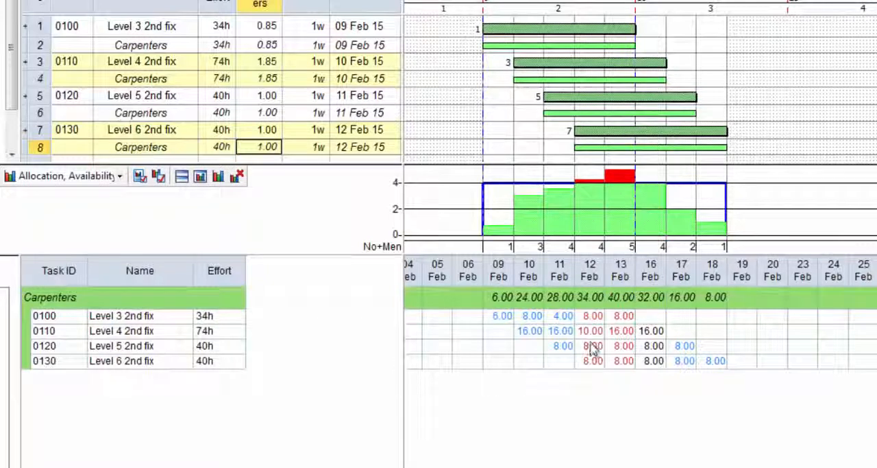
Set the carpenter hours for Level 5 2nd fix on 17 Feb to 16 in the usage grid.
{"action": "left_click", "coordinate": [679, 347]}
{"action": "type", "text": "16"}
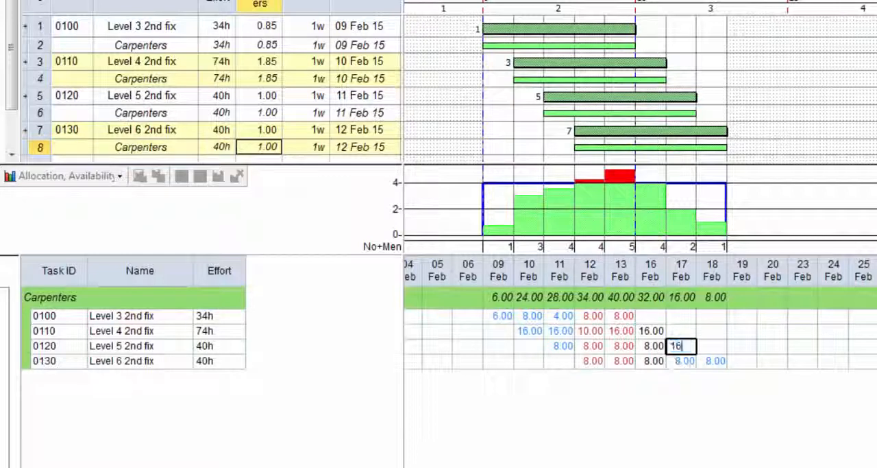
{"action": "key", "text": "Return"}
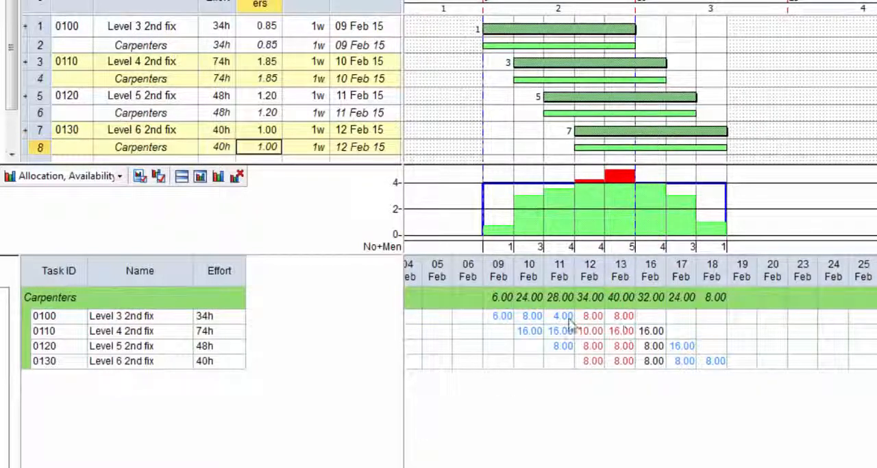
{"action": "right_click", "coordinate": [602, 322]}
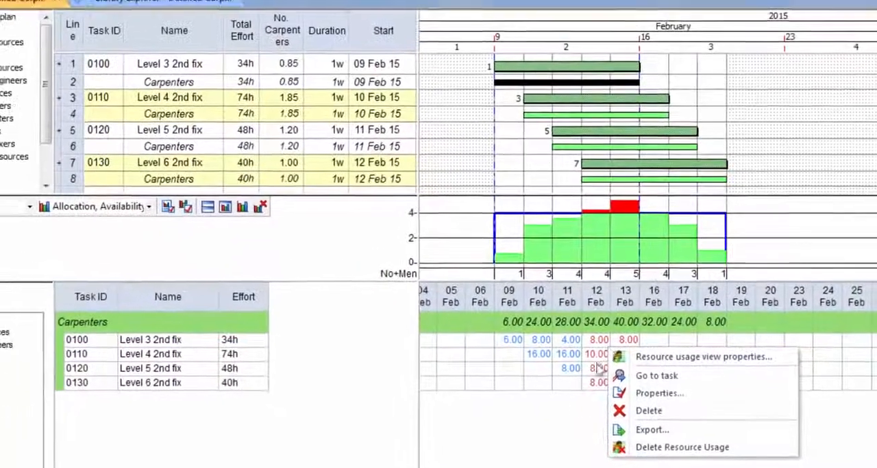
{"action": "left_click", "coordinate": [550, 408]}
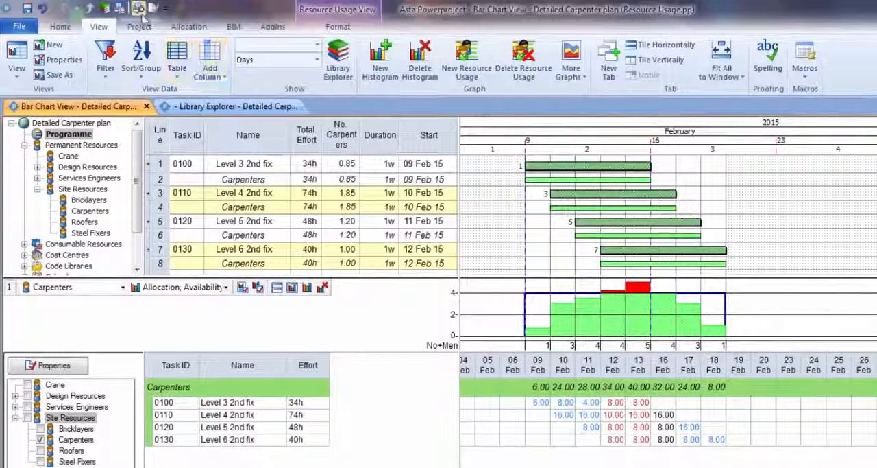
Preview the printed layout of the bar chart with its histogram and resource usage grid, and close the preview.
{"action": "left_click", "coordinate": [142, 15]}
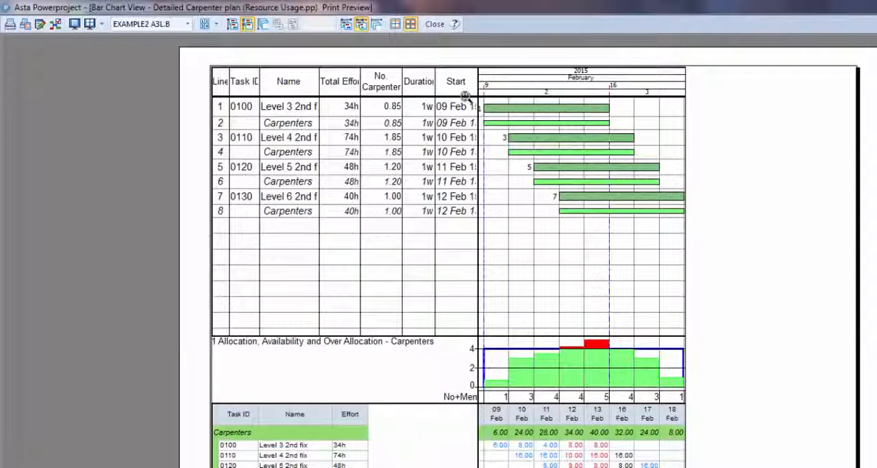
{"action": "left_click", "coordinate": [435, 26]}
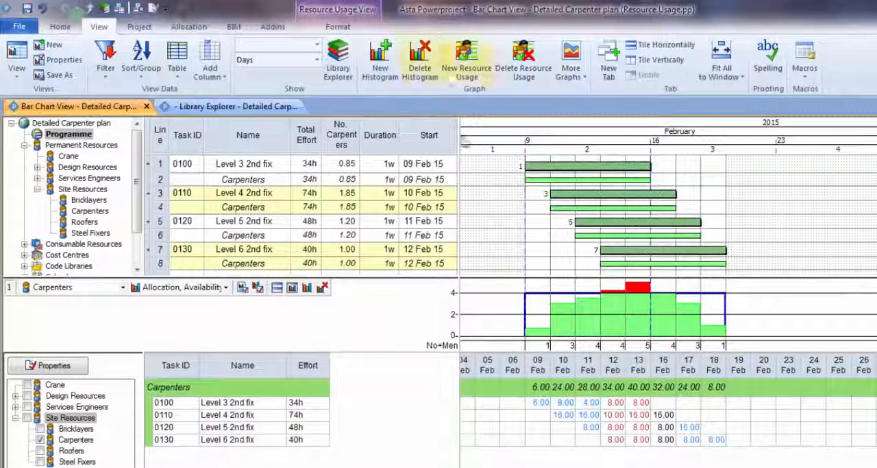